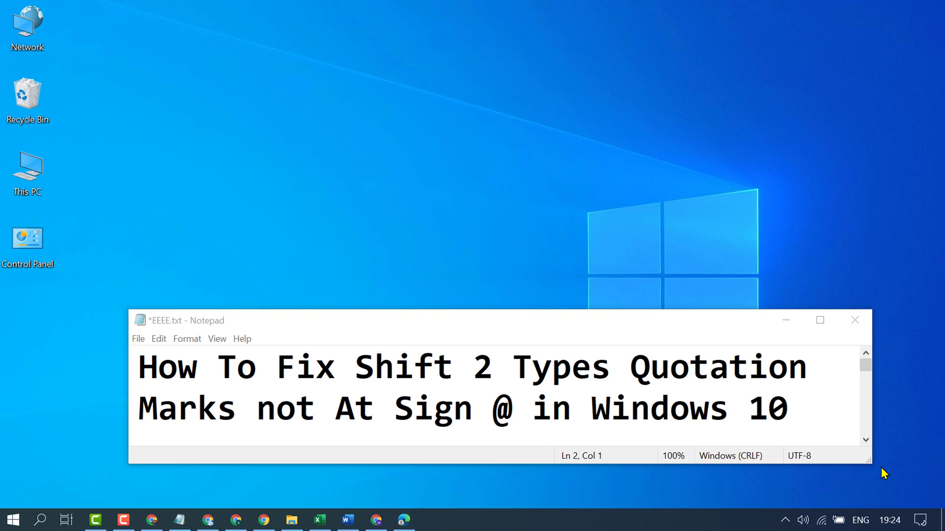
Step: Hide Notepad and go to the Language page under Settings' Time & Language
left_click(786, 321)
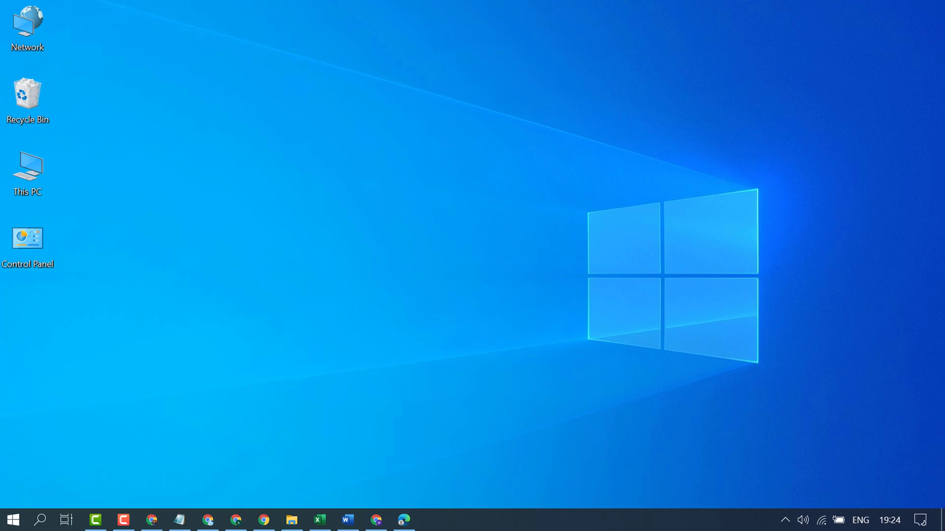
left_click(14, 522)
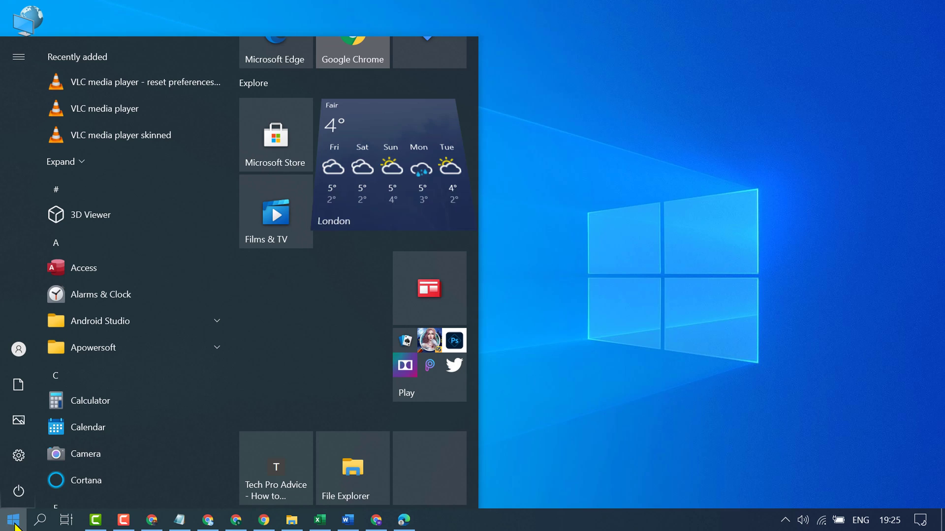
left_click(19, 456)
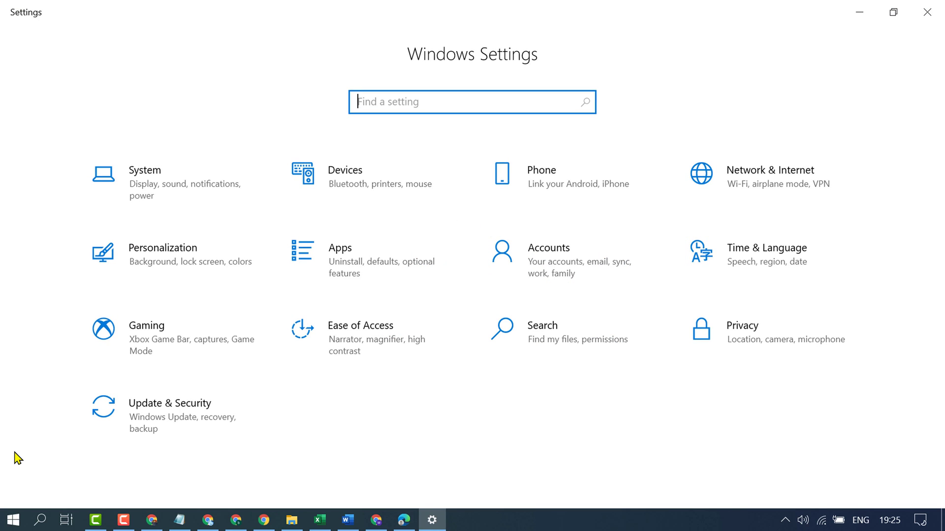
left_click(754, 255)
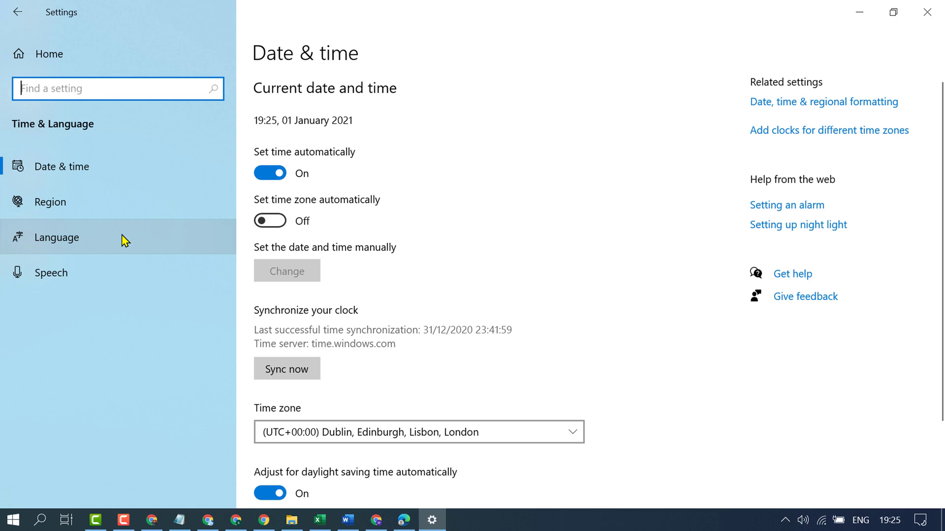
left_click(87, 240)
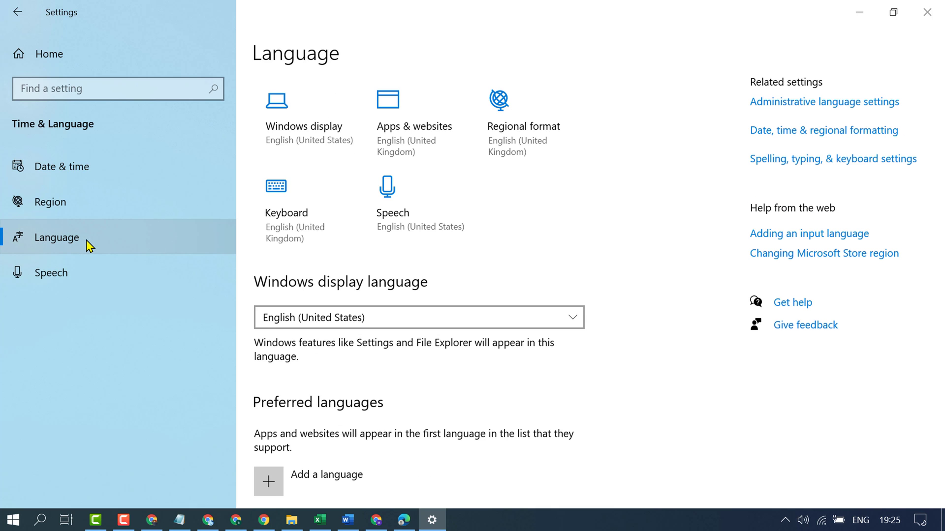
scroll(591, 251, "down", 3)
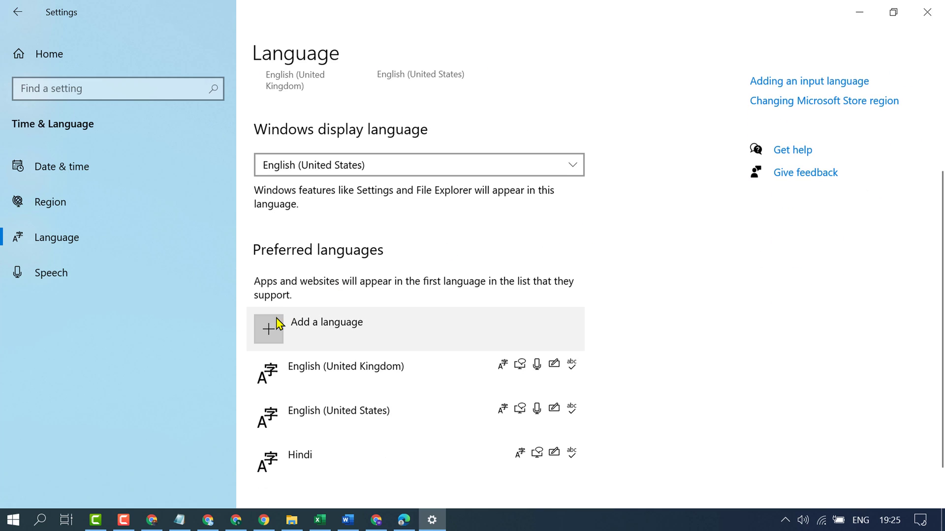
Step: Add a language by searching 'english' and selecting English (United States)
left_click(306, 325)
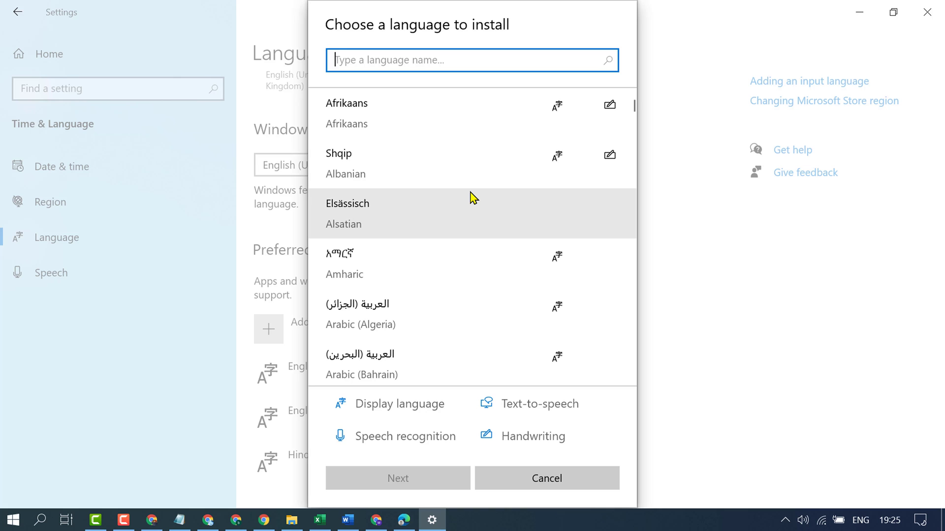
type("a")
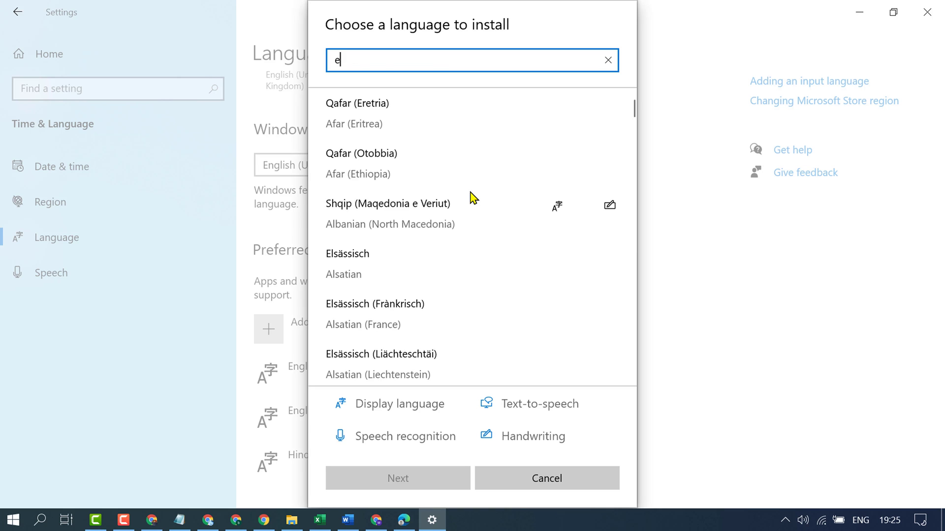
type("english")
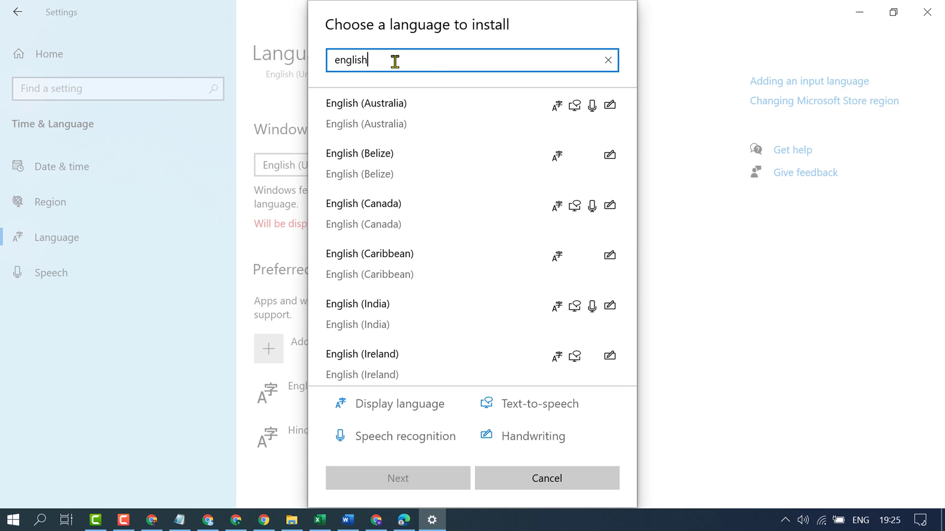
scroll(473, 221, "down", 2)
scroll(476, 223, "down", 2)
scroll(477, 223, "down", 2)
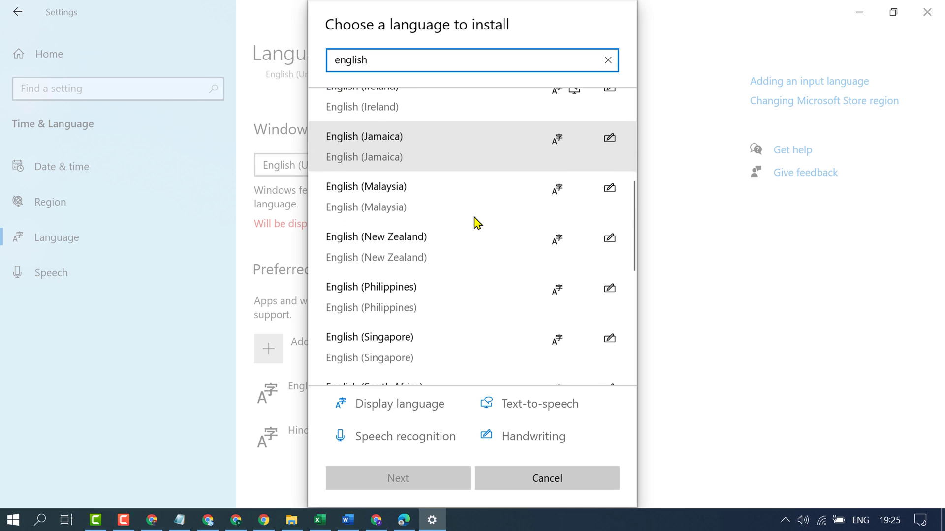
scroll(476, 223, "down", 2)
scroll(477, 223, "down", 1)
scroll(476, 224, "down", 2)
scroll(476, 223, "down", 1)
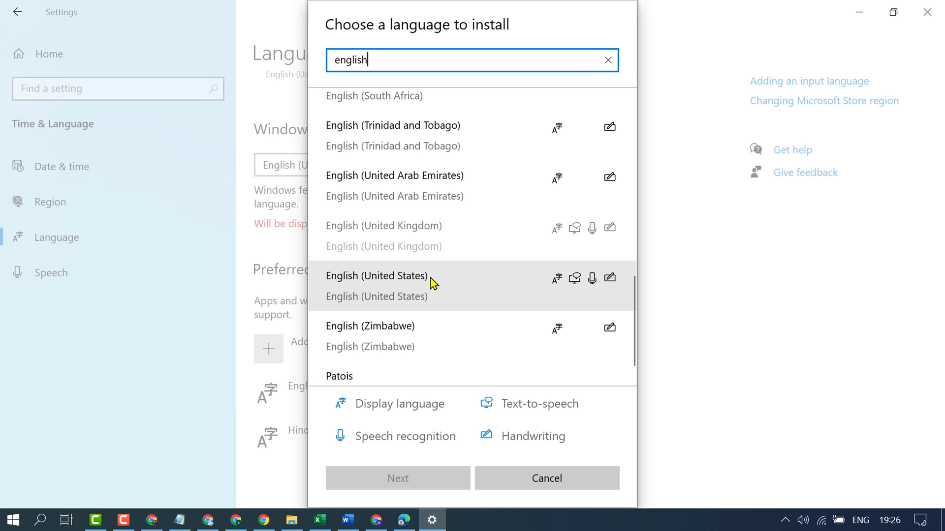
left_click(409, 283)
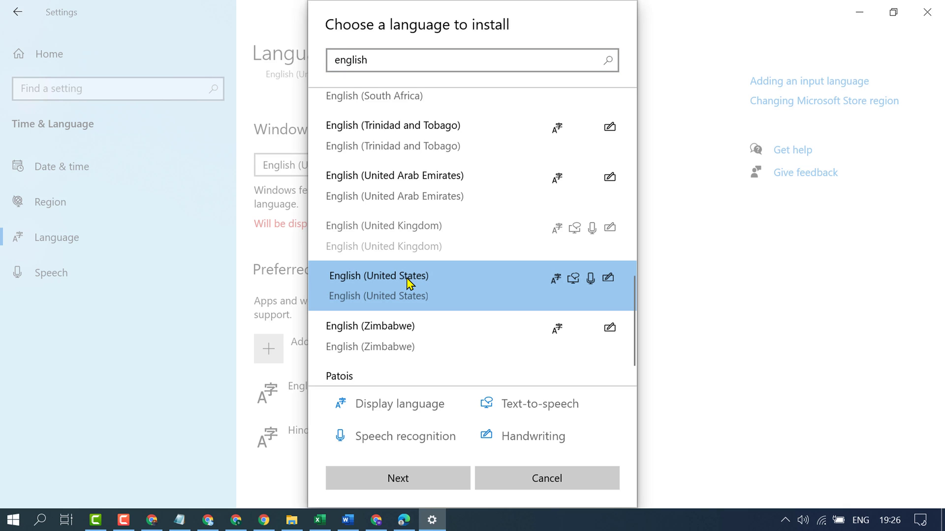
Step: Install English (United States) with 'Set as my Windows display language' enabled
left_click(392, 479)
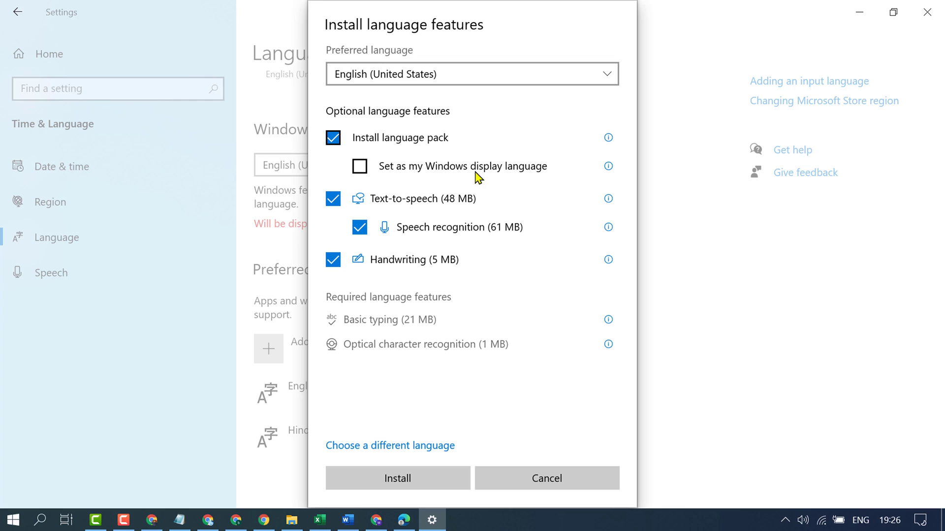
left_click(360, 167)
left_click(359, 166)
left_click(405, 481)
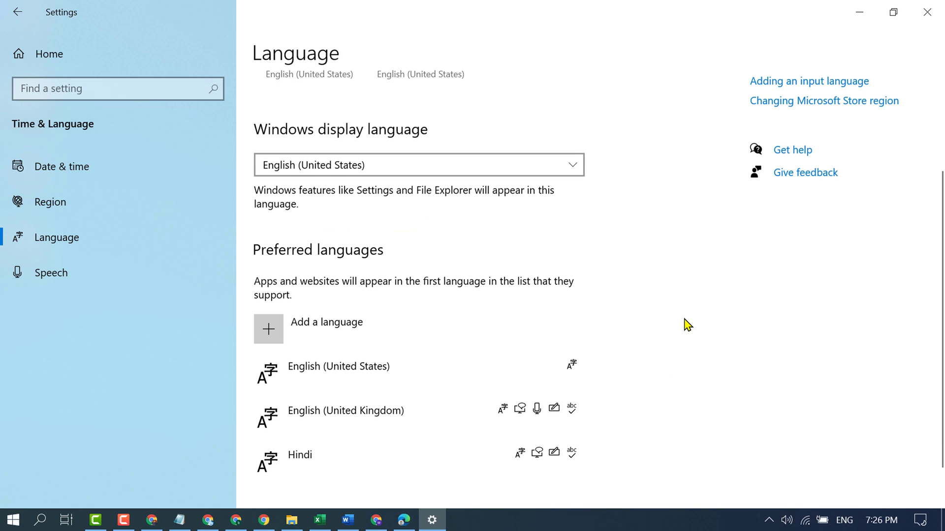
scroll(686, 325, "down", 1)
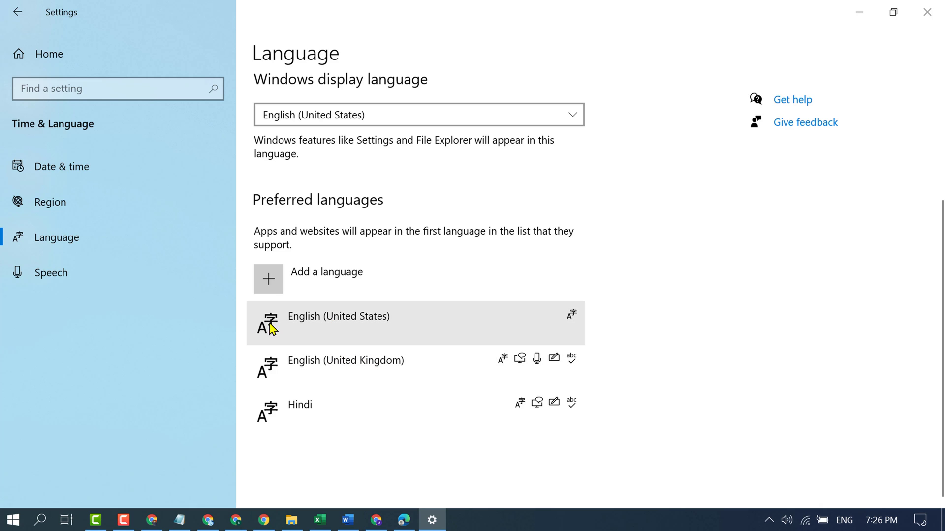
left_click(342, 336)
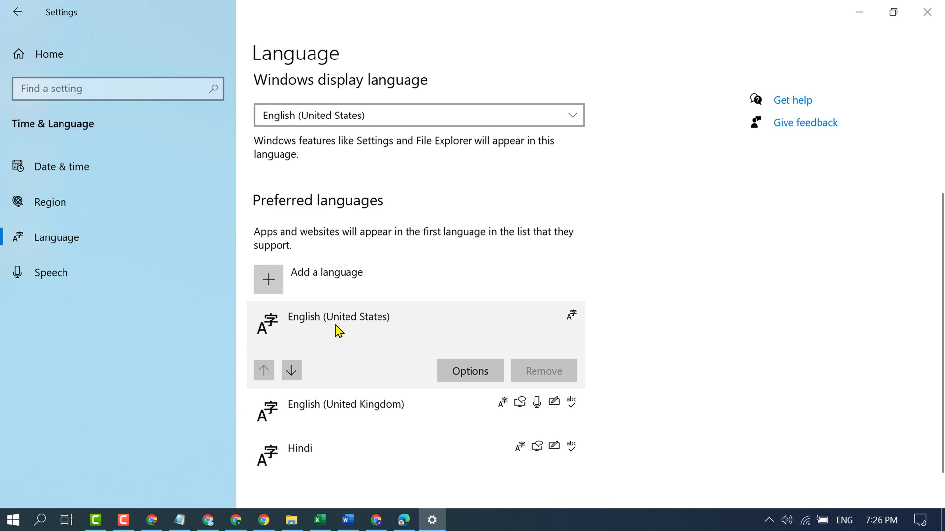
left_click(348, 414)
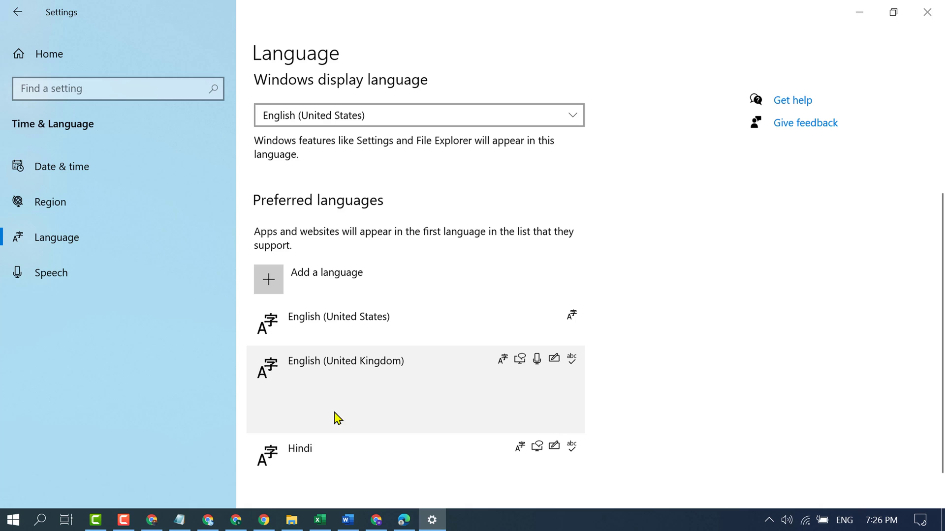
left_click(265, 415)
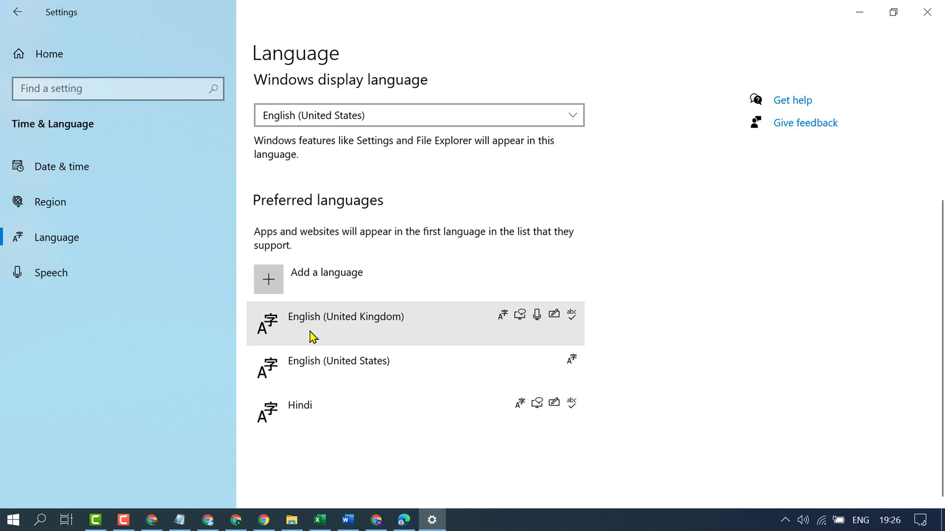
left_click(311, 377)
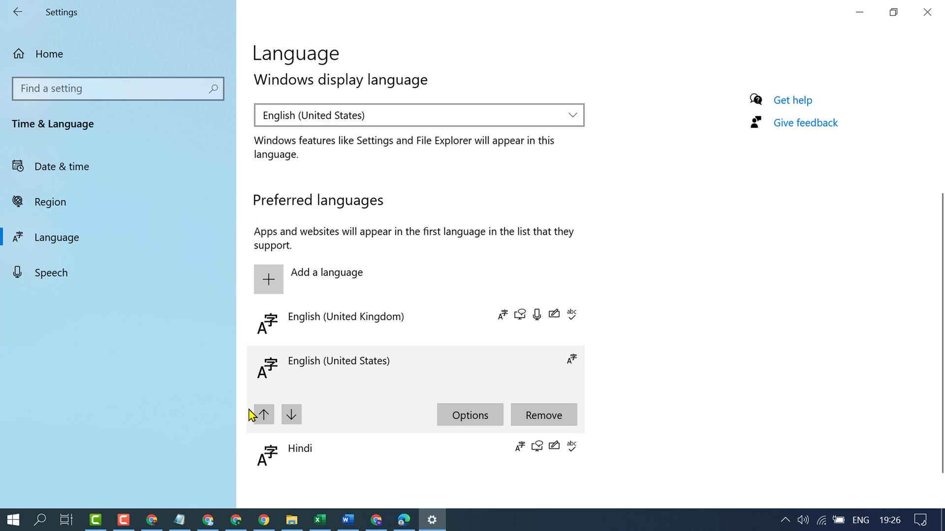
left_click(264, 415)
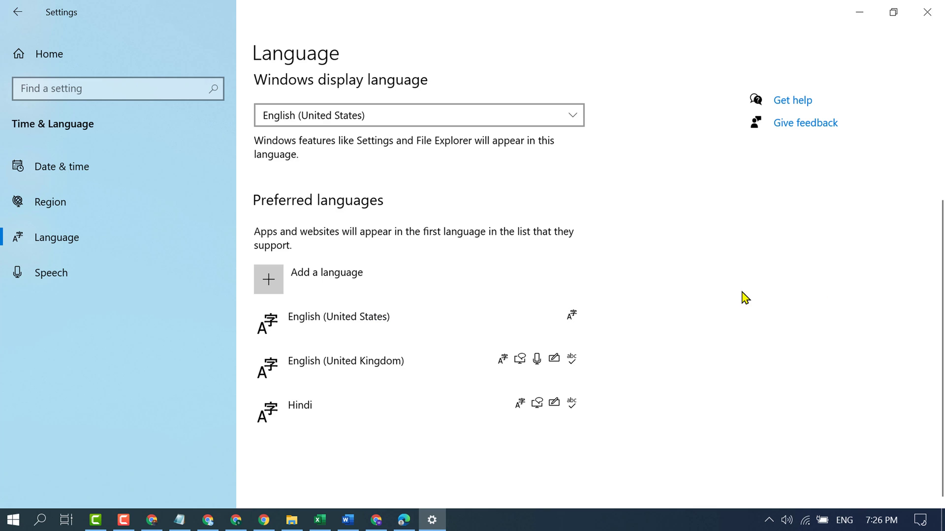
scroll(621, 306, "up", 5)
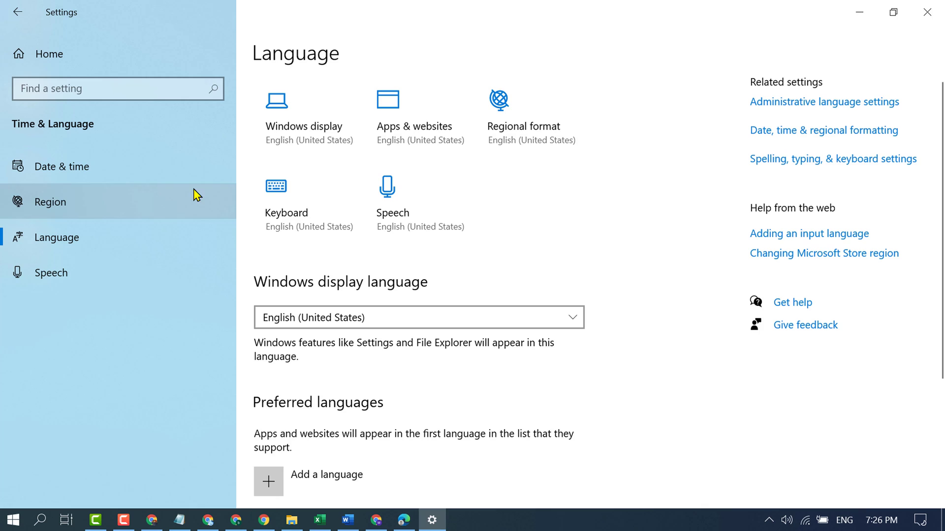
Step: Override the default keyboard input method with English (United States) - US, then return to Language
left_click(277, 211)
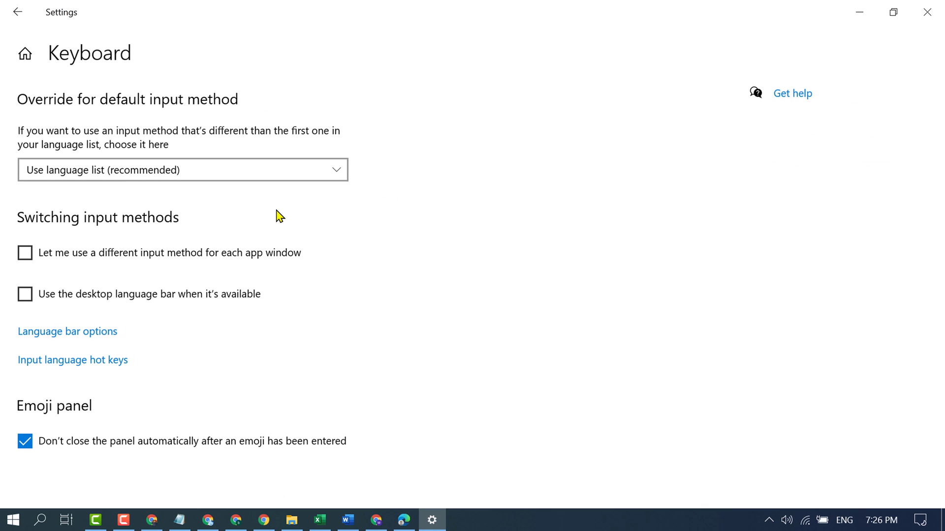
left_click(176, 171)
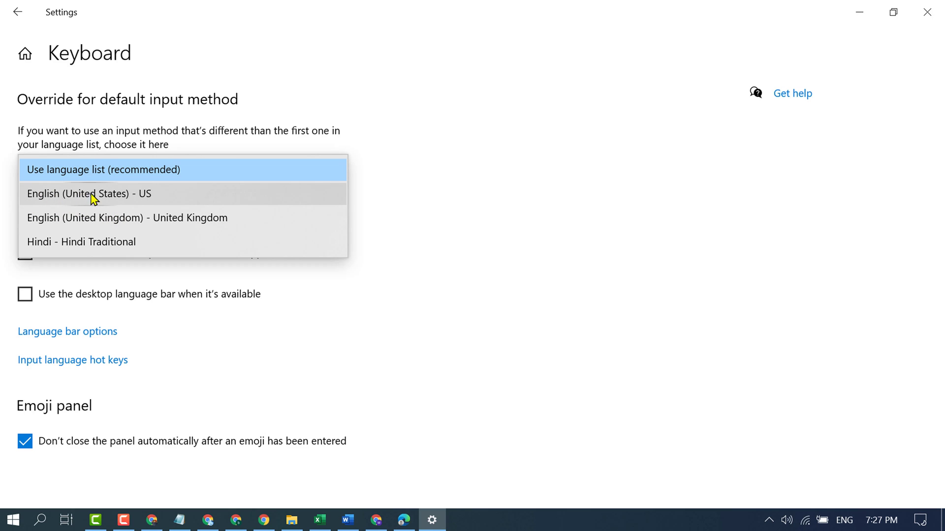
left_click(129, 194)
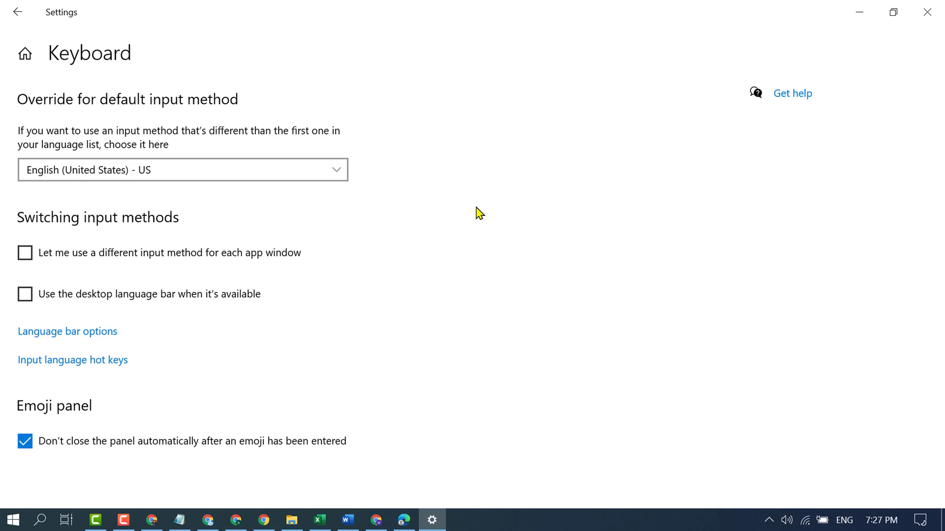
left_click(16, 14)
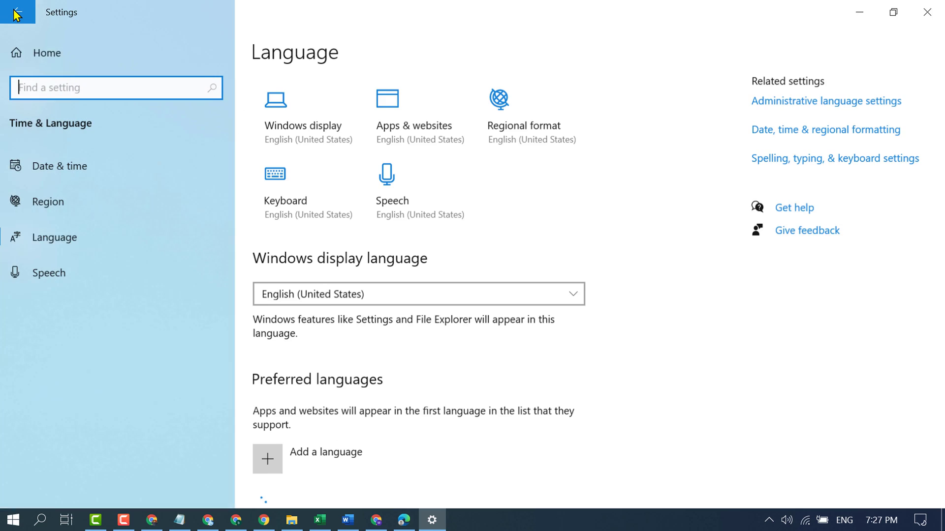
scroll(353, 289, "down", 2)
scroll(369, 295, "down", 1)
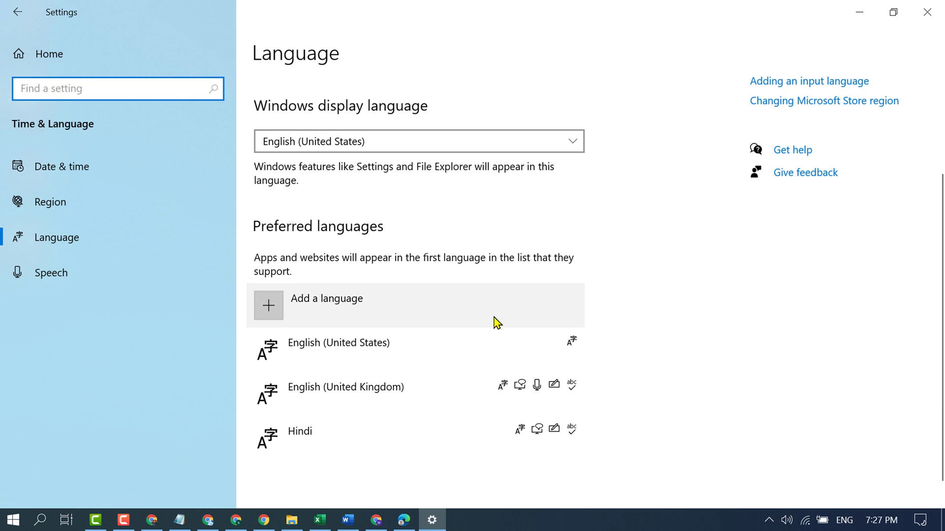
Step: Remove English (United Kingdom) from preferred languages and close the Settings window
left_click(362, 397)
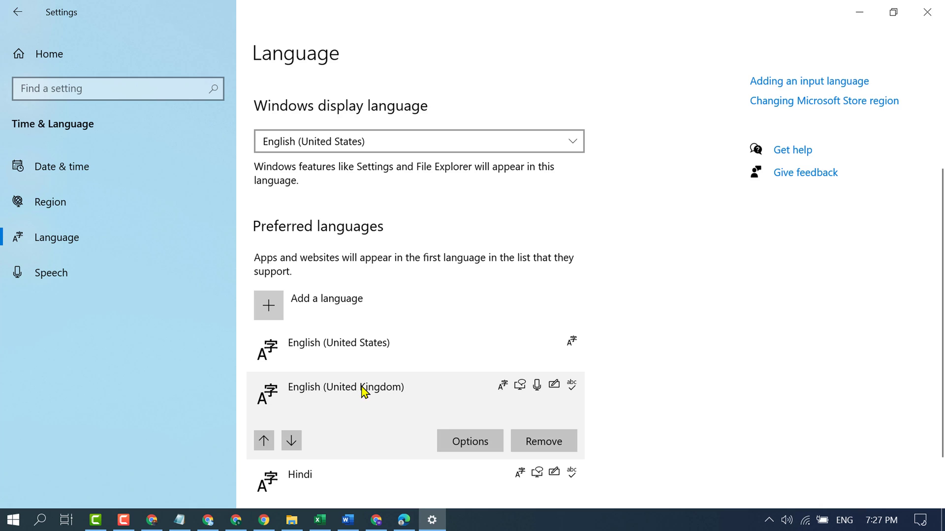
left_click(542, 442)
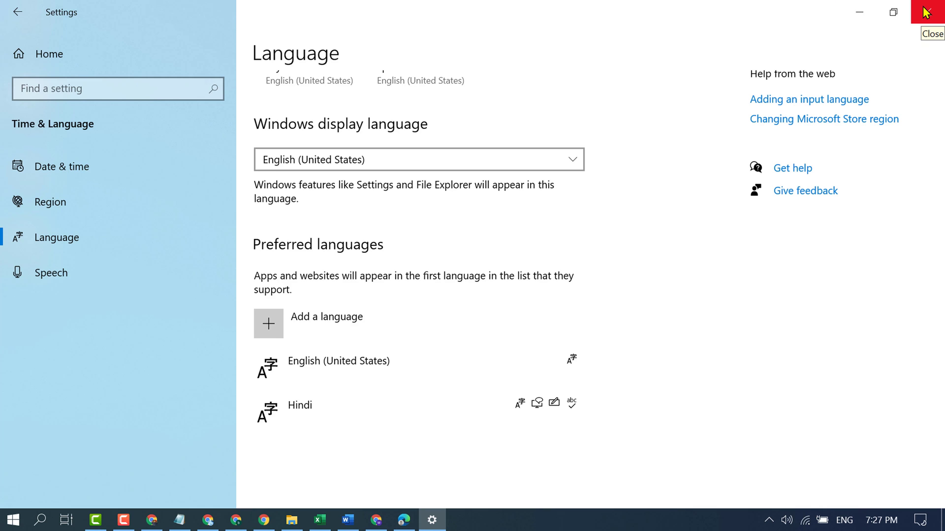
left_click(927, 12)
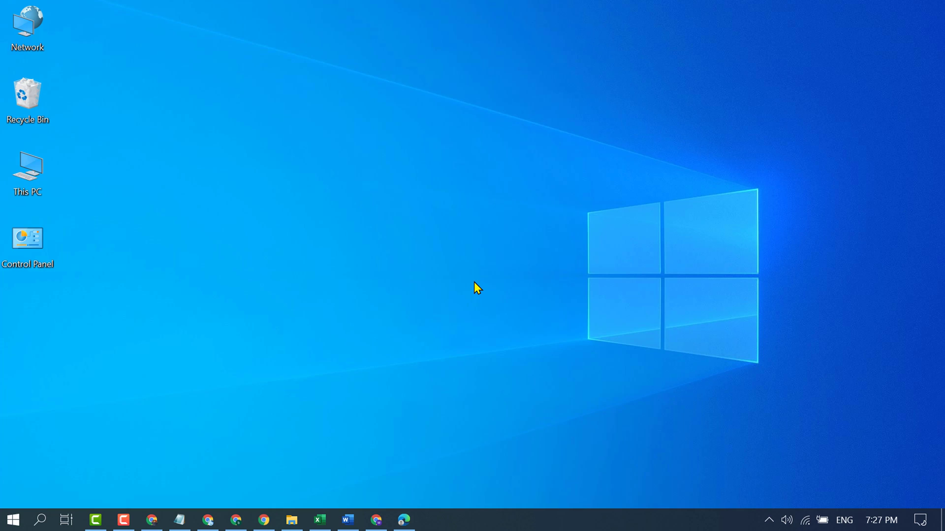
Step: Restore the Notepad window showing the note about Shift 2 typing quotation marks
left_click(180, 520)
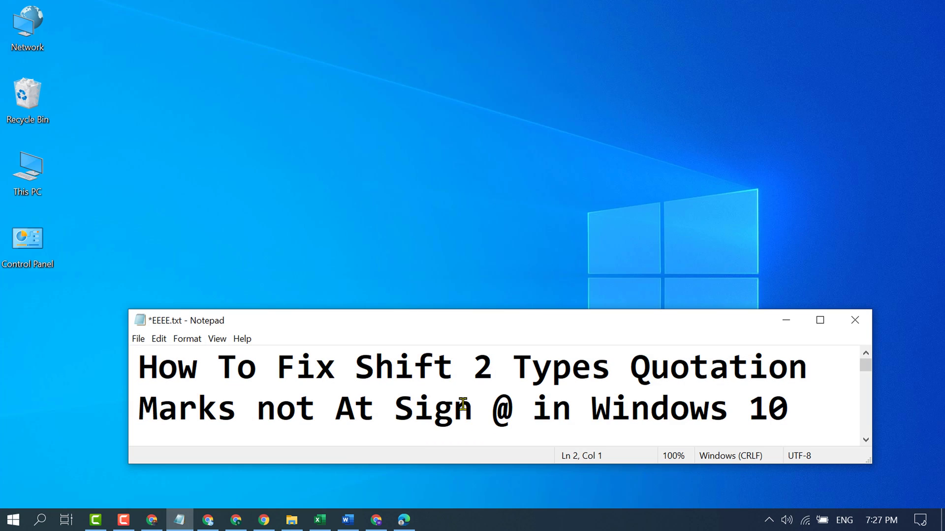